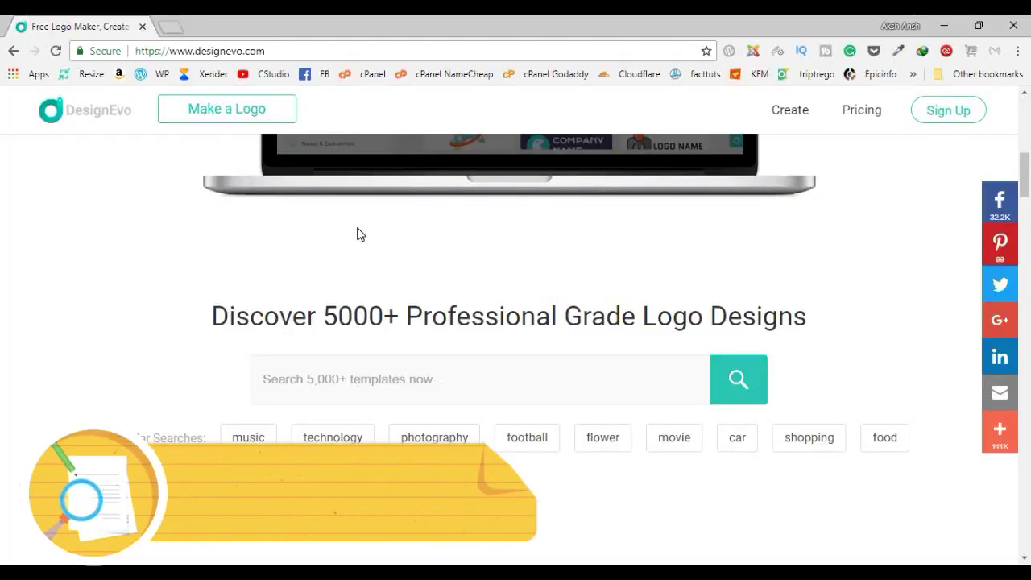
Look over the sample logo designs on the homepage and start making a free logo.
scroll(360, 233, down, 3)
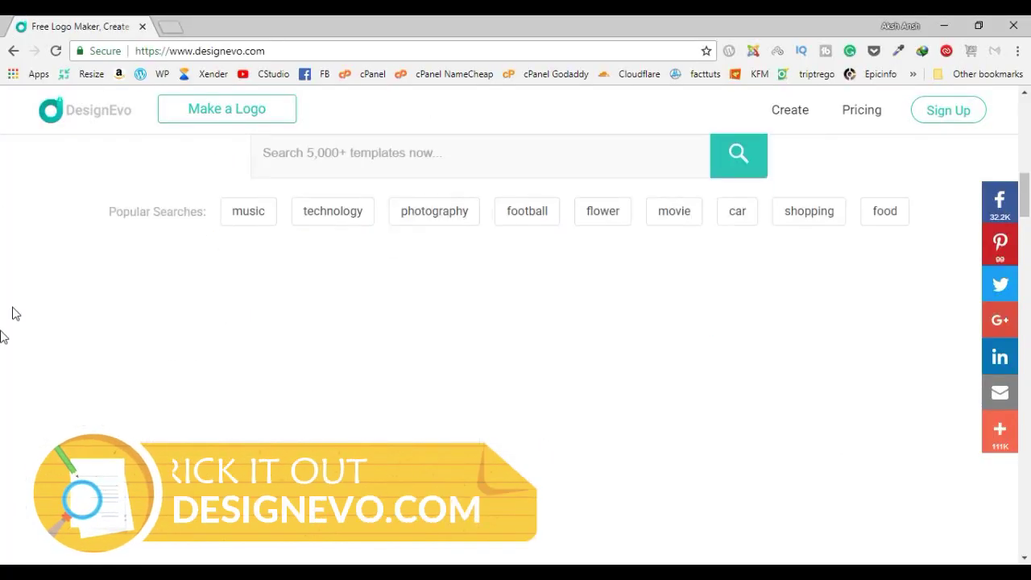
scroll(733, 326, down, 1)
scroll(745, 338, down, 1)
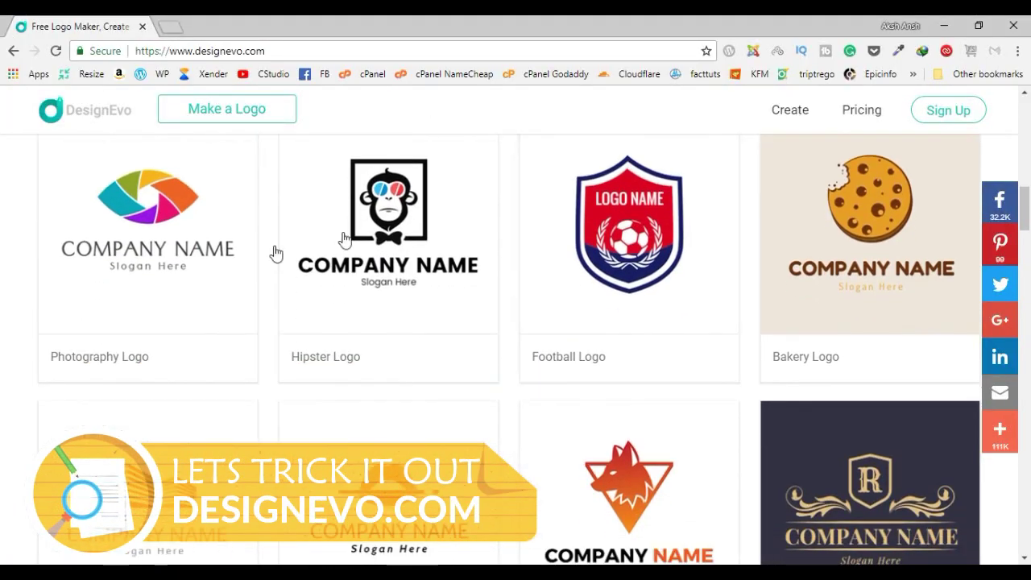
scroll(755, 405, down, 1)
scroll(442, 391, down, 3)
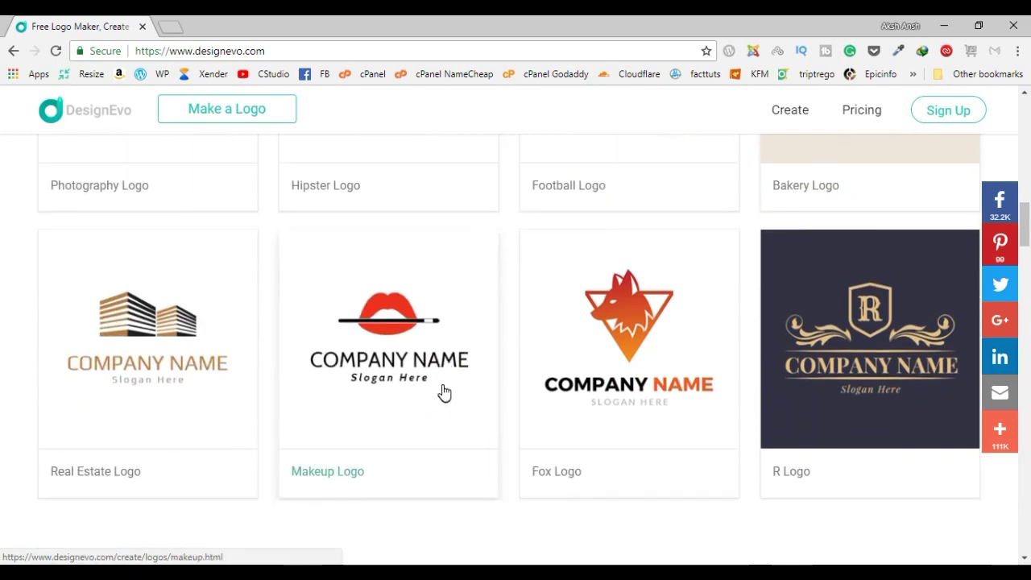
scroll(608, 370, up, 4)
scroll(607, 369, up, 12)
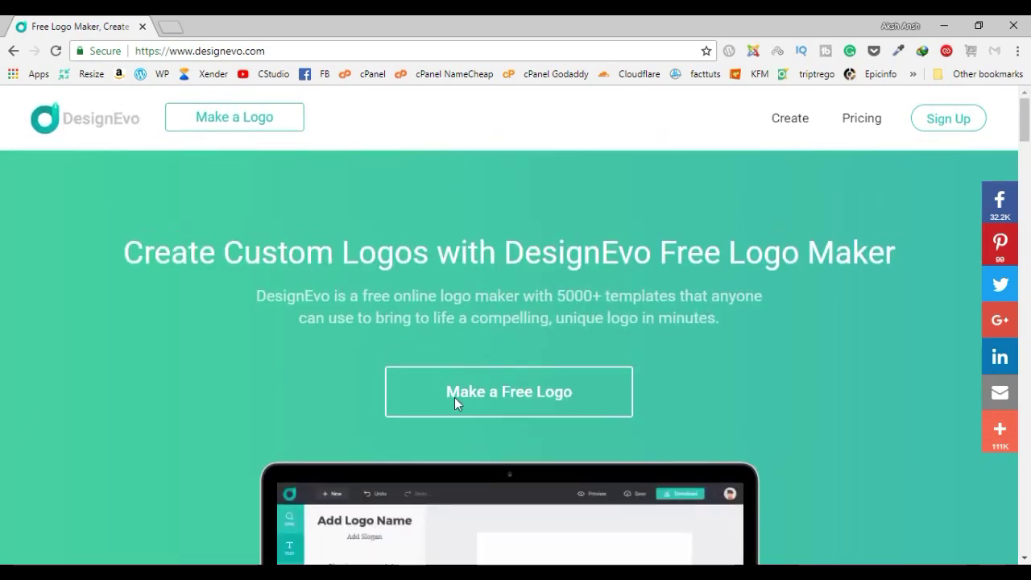
click(491, 392)
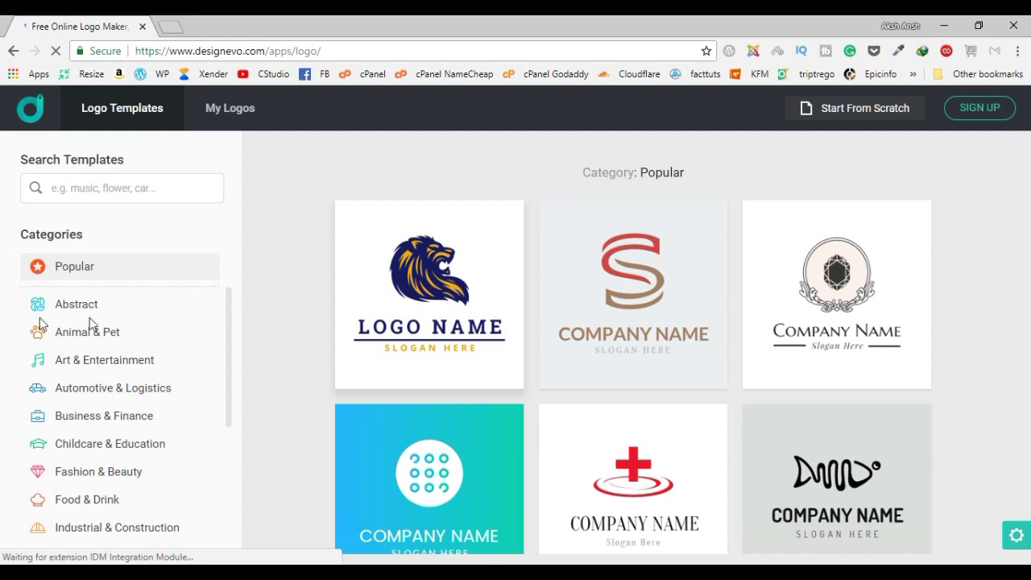
Look through the template categories and show the Technology & Communication logo templates.
scroll(93, 332, down, 1)
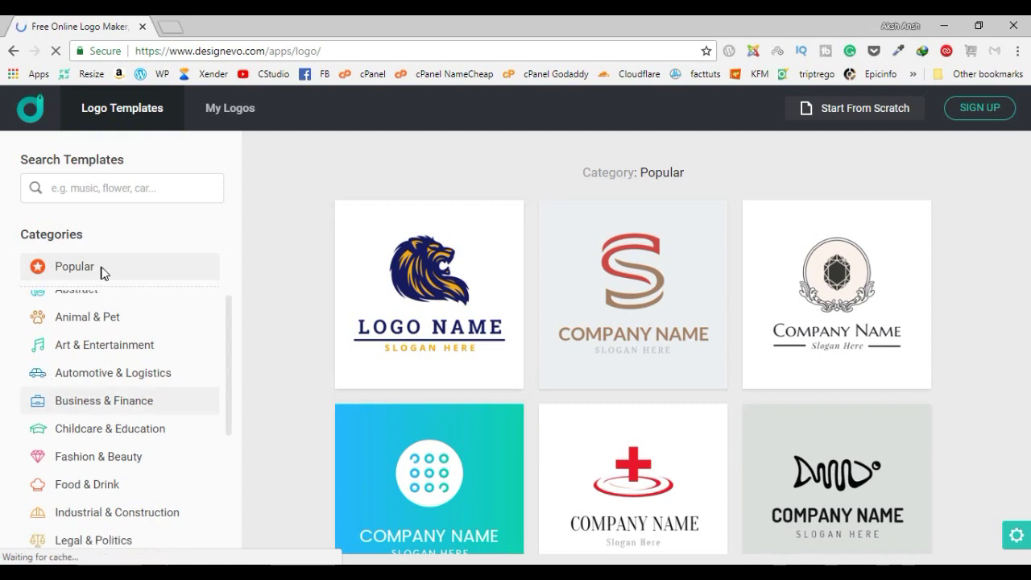
scroll(125, 342, down, 1)
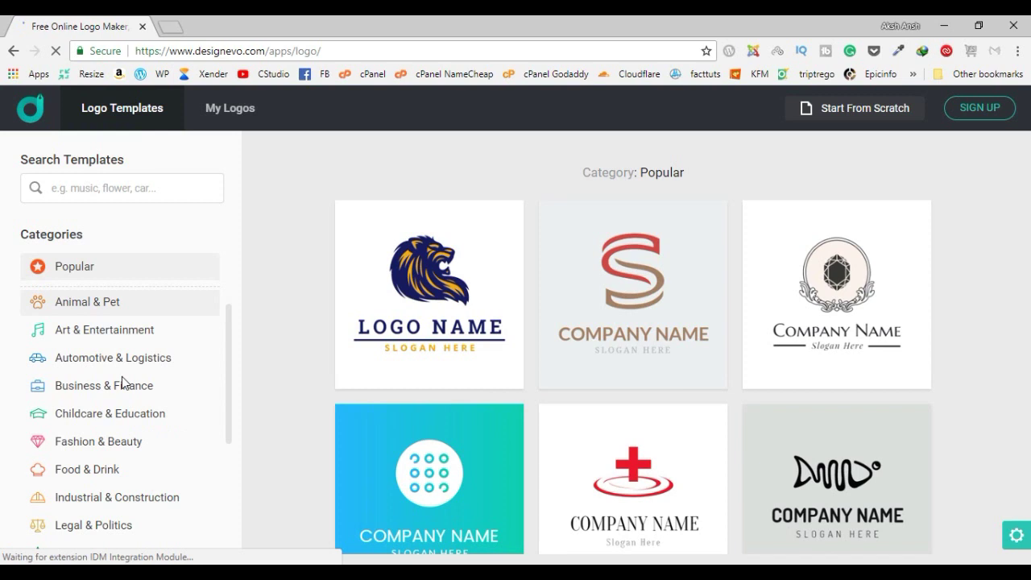
scroll(207, 358, down, 1)
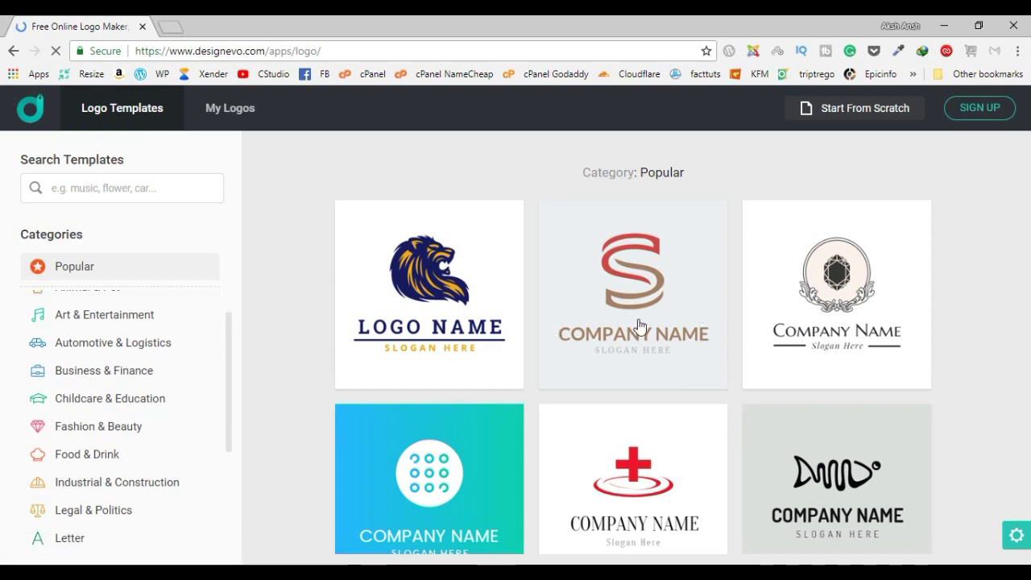
scroll(491, 347, down, 2)
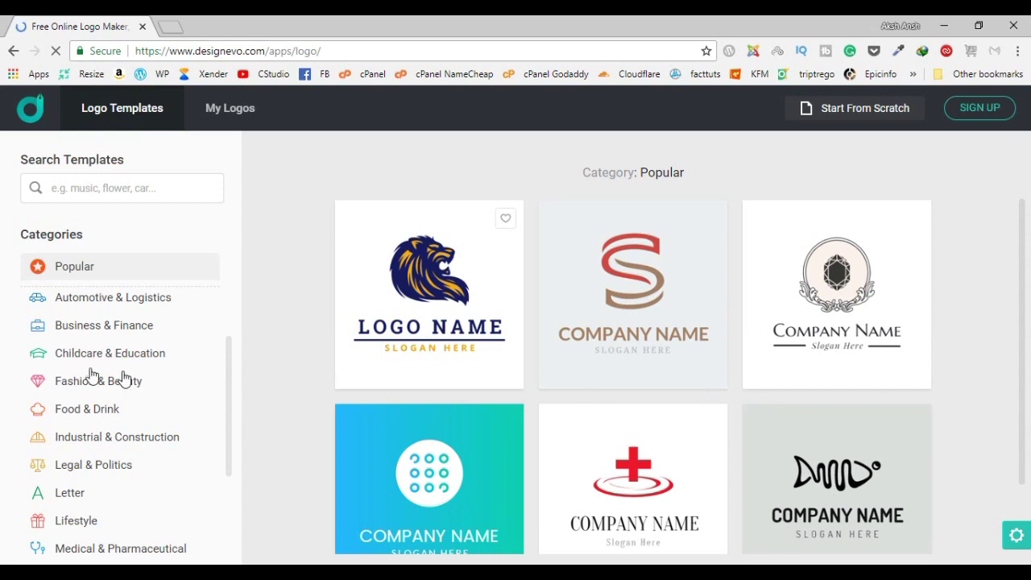
scroll(92, 388, up, 1)
scroll(97, 435, down, 4)
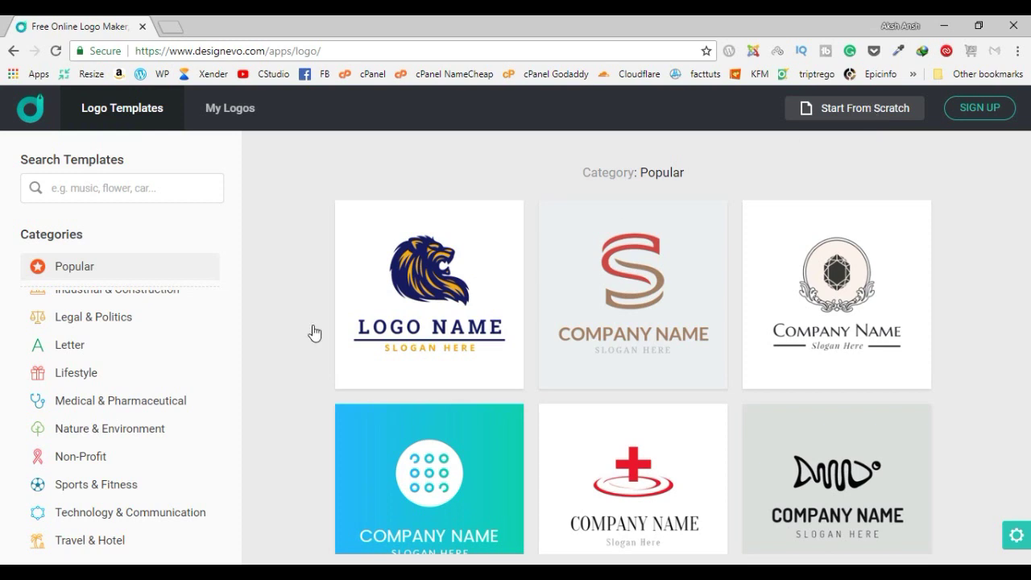
scroll(266, 387, down, 1)
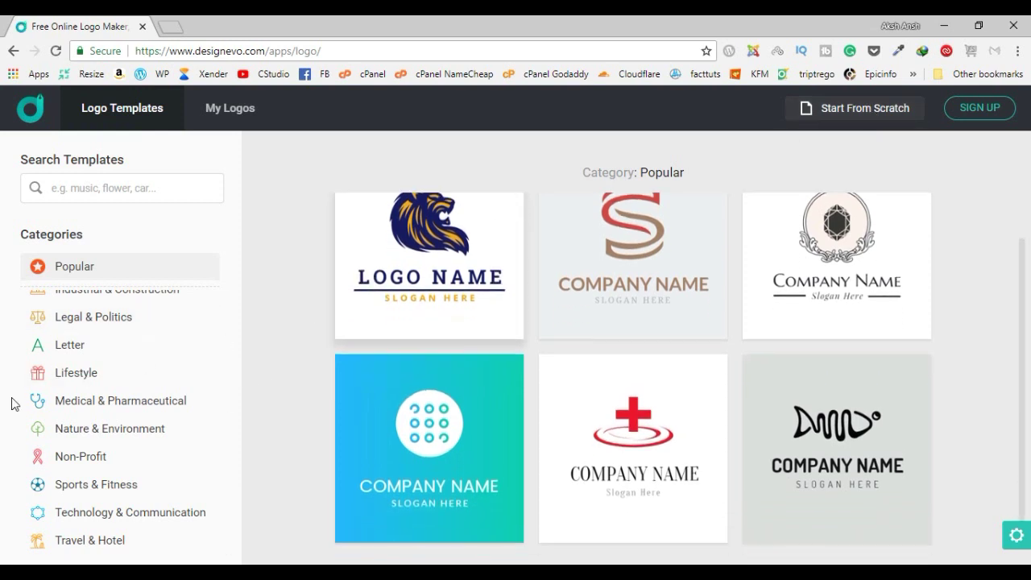
click(109, 524)
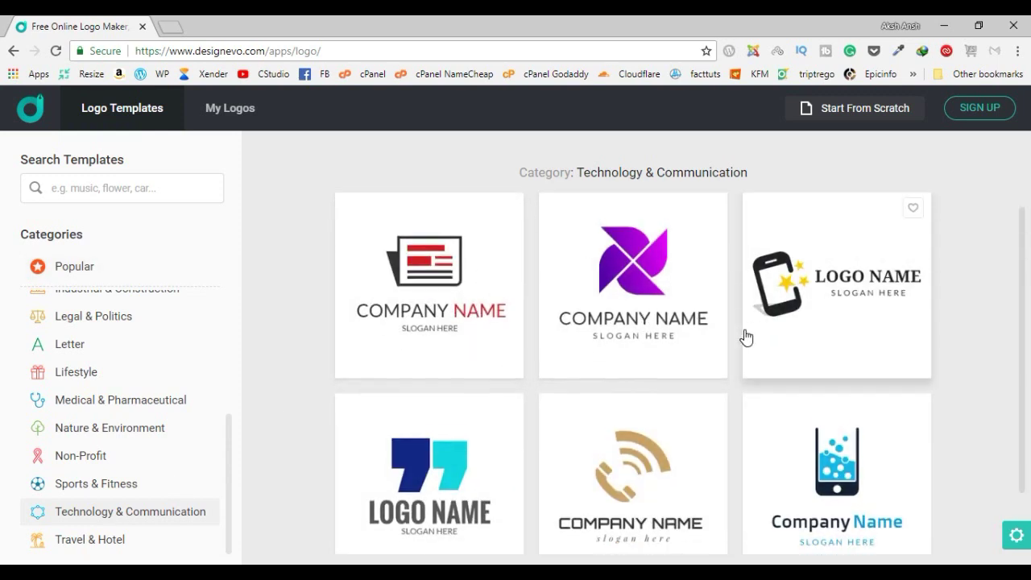
Browse the Technology & Communication templates and choose the light blue one with a code symbol on a desktop monitor.
scroll(547, 400, down, 2)
scroll(536, 397, down, 4)
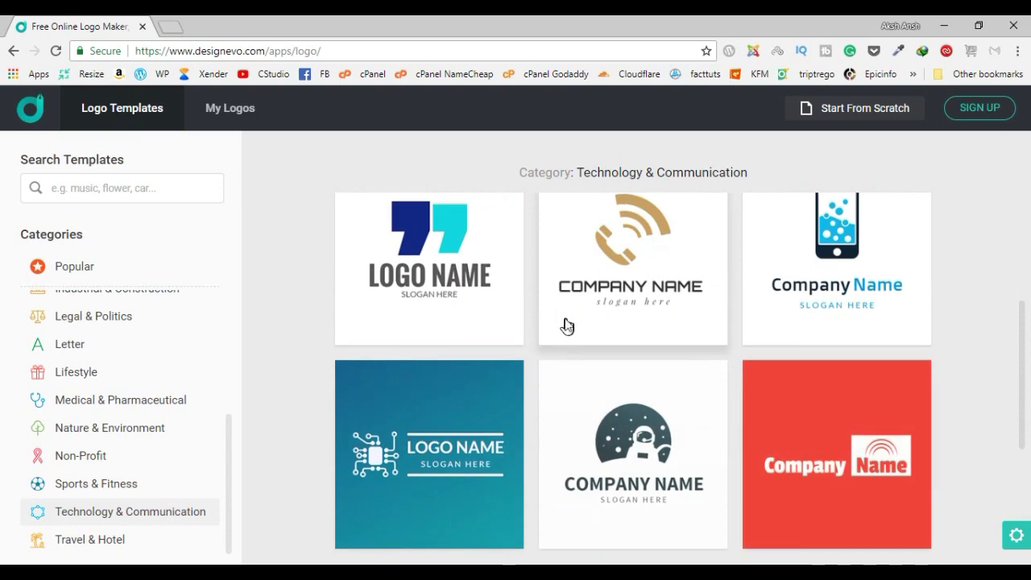
scroll(527, 321, down, 3)
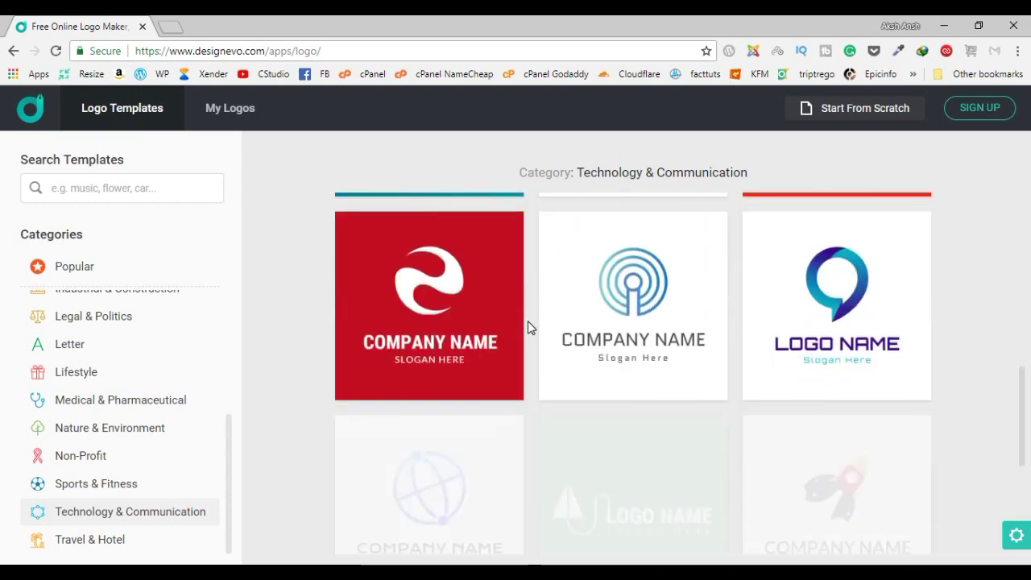
scroll(688, 435, down, 2)
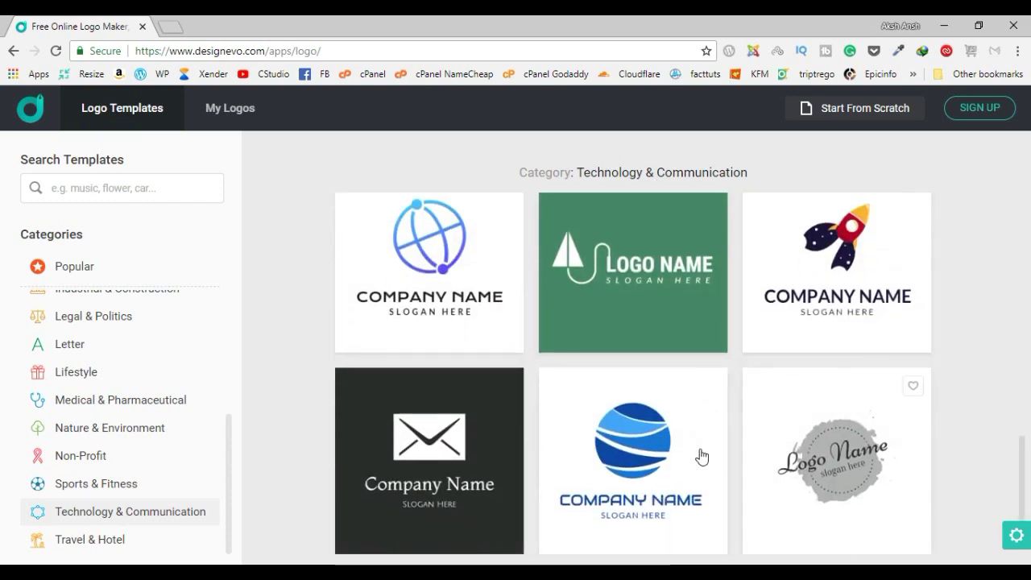
scroll(805, 347, down, 1)
scroll(728, 306, down, 4)
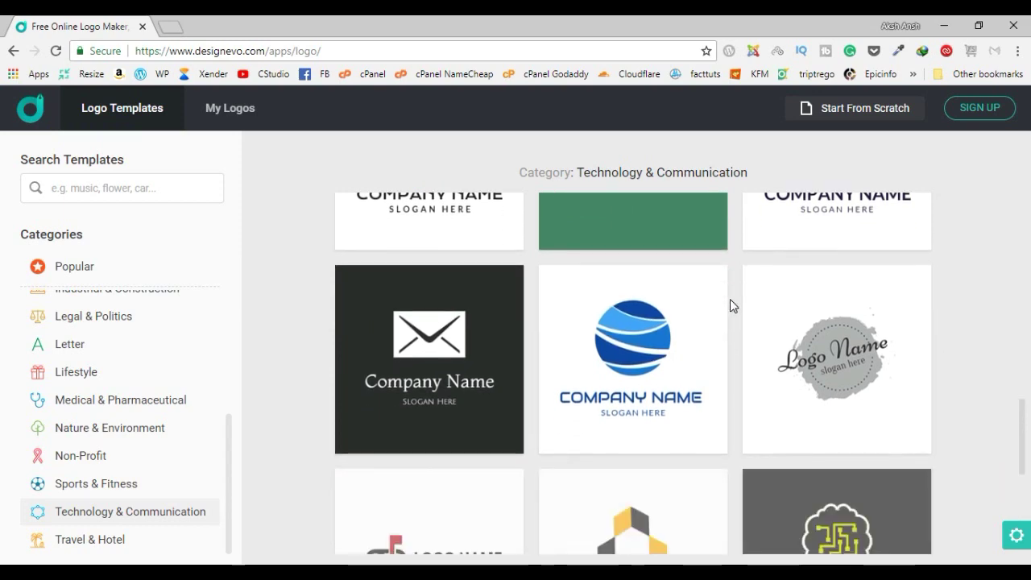
scroll(729, 289, down, 7)
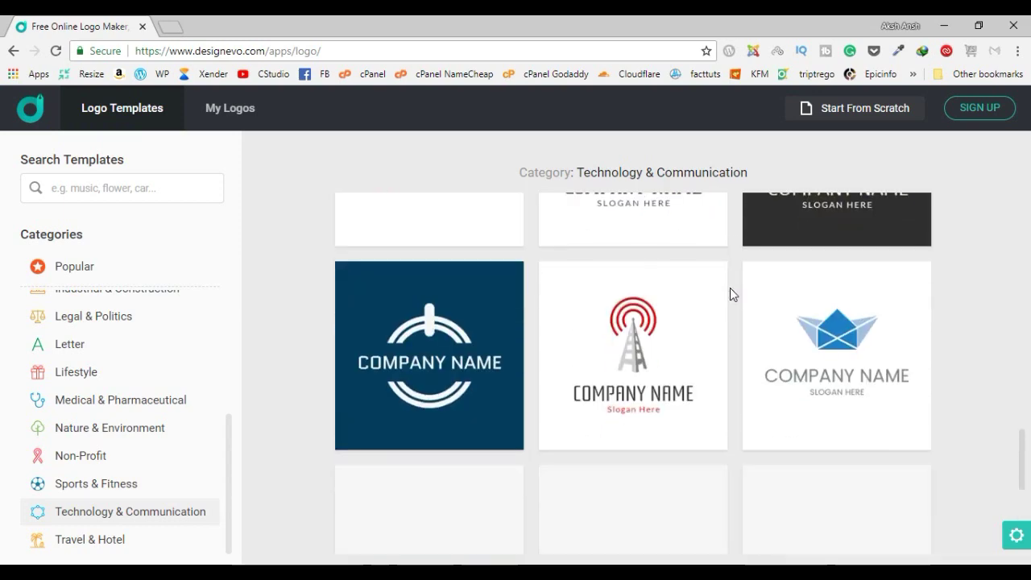
scroll(729, 287, down, 10)
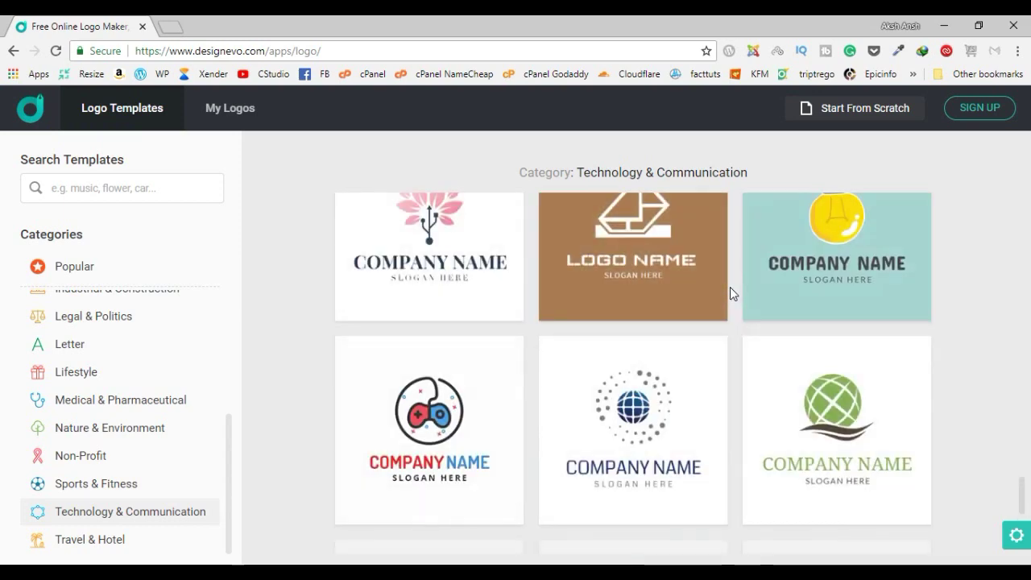
scroll(811, 274, down, 10)
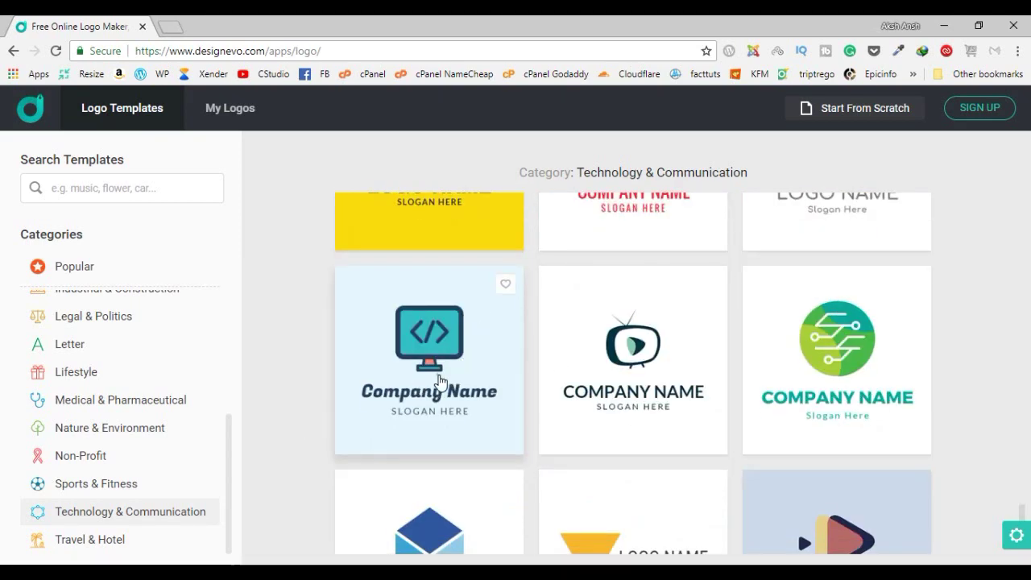
click(472, 326)
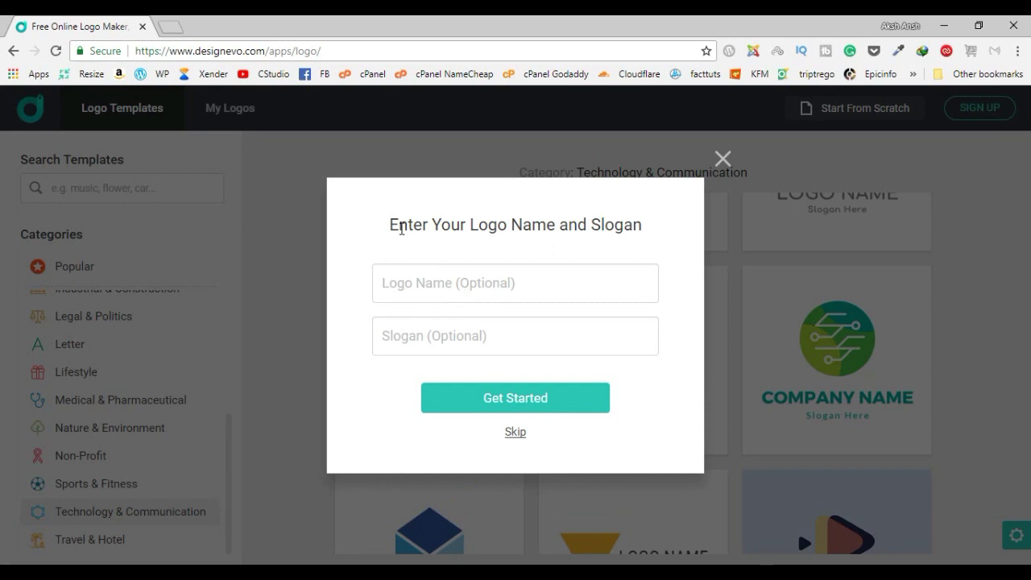
Enter FACTTUTS as the logo name and "Making it a little different" as the slogan, and open the template for editing.
click(388, 228)
click(429, 286)
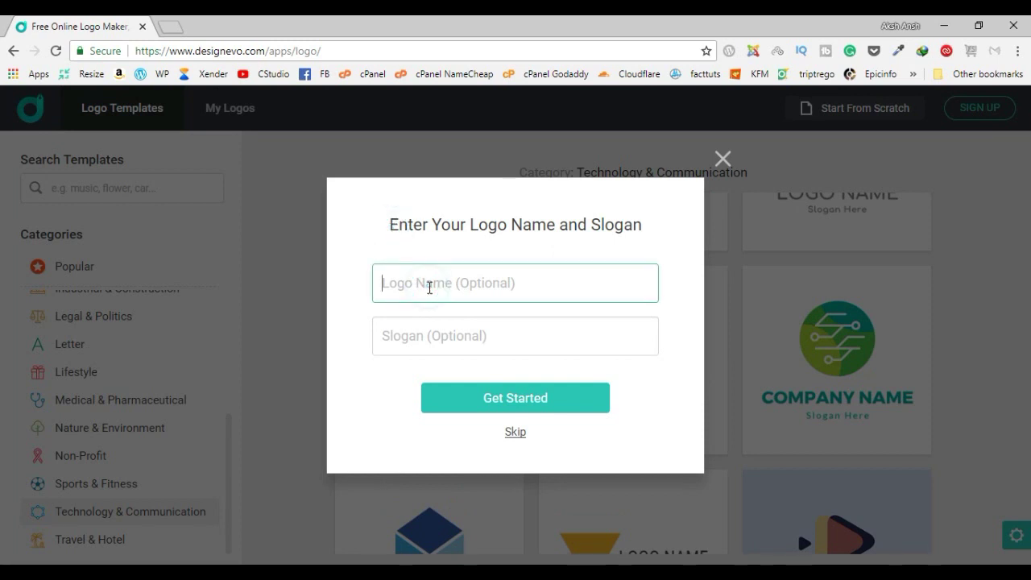
text(FA)
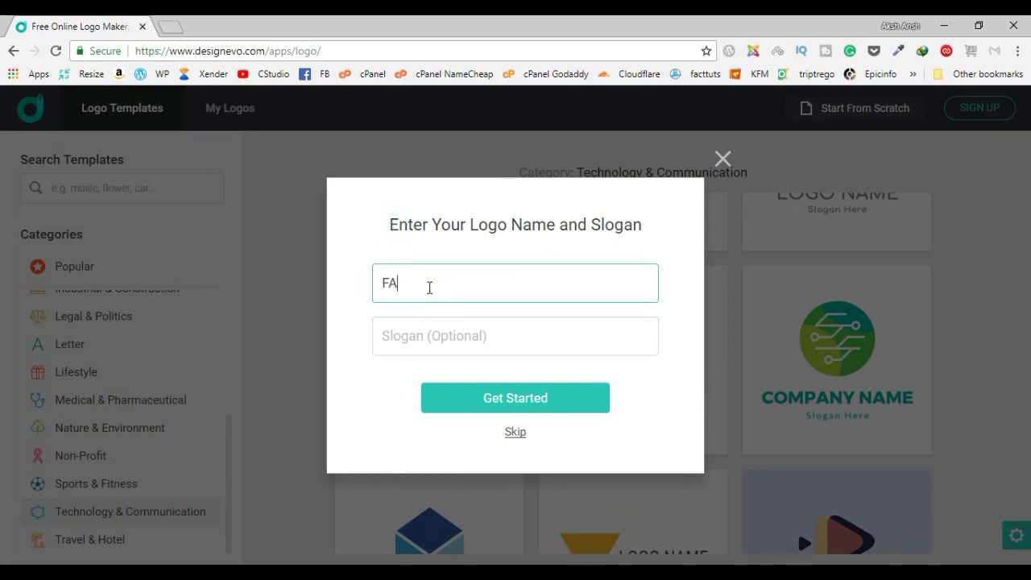
text(CTTUTS)
key(Tab)
text(Making it a little dif)
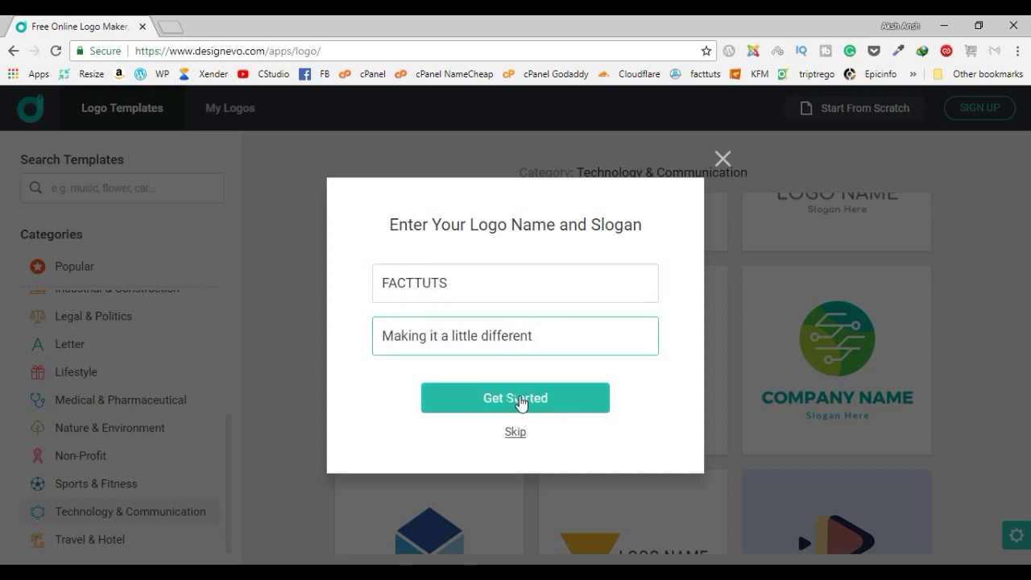
click(518, 398)
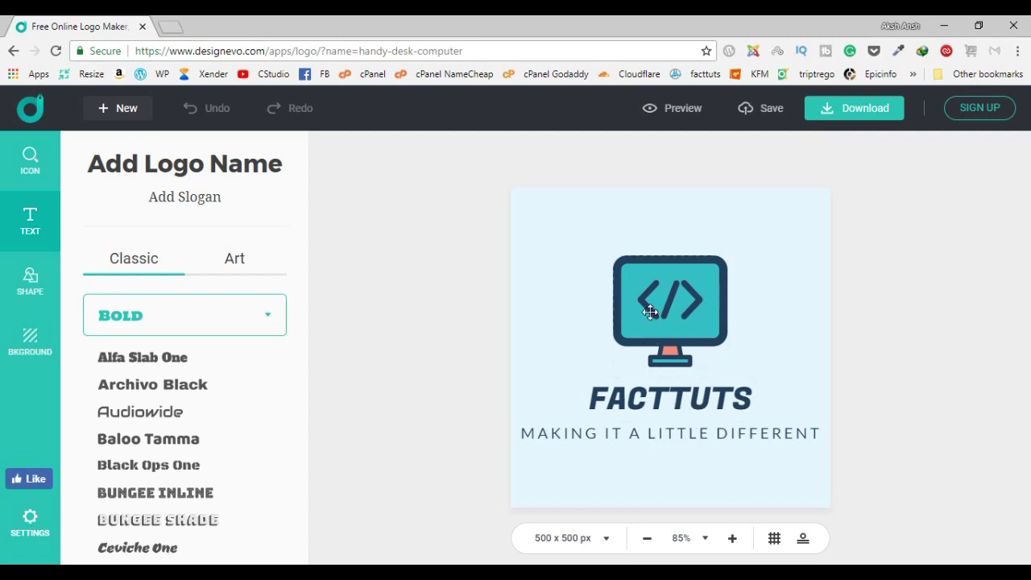
Search the icon library for "coding" and look through the matching icons.
click(24, 165)
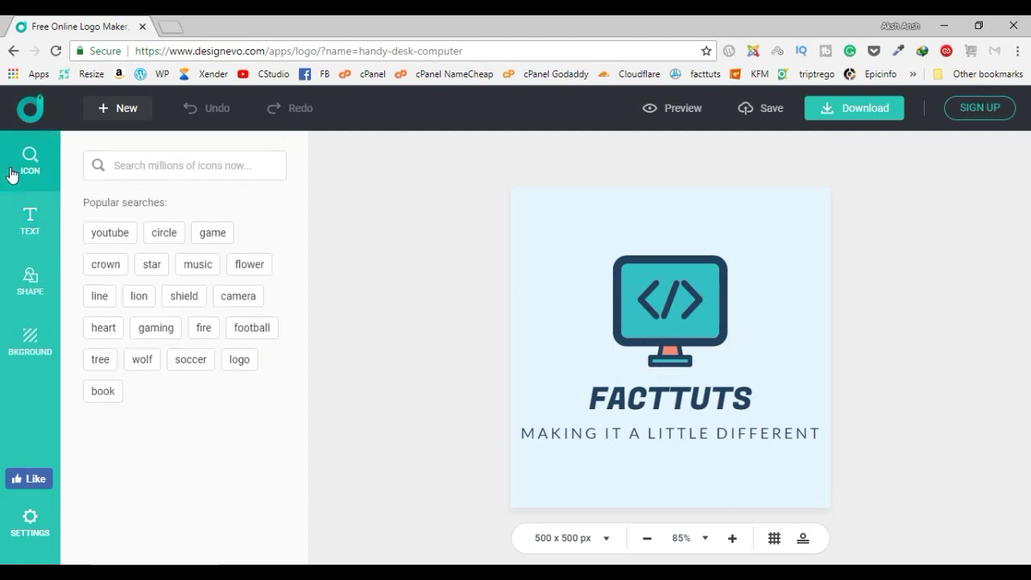
click(159, 173)
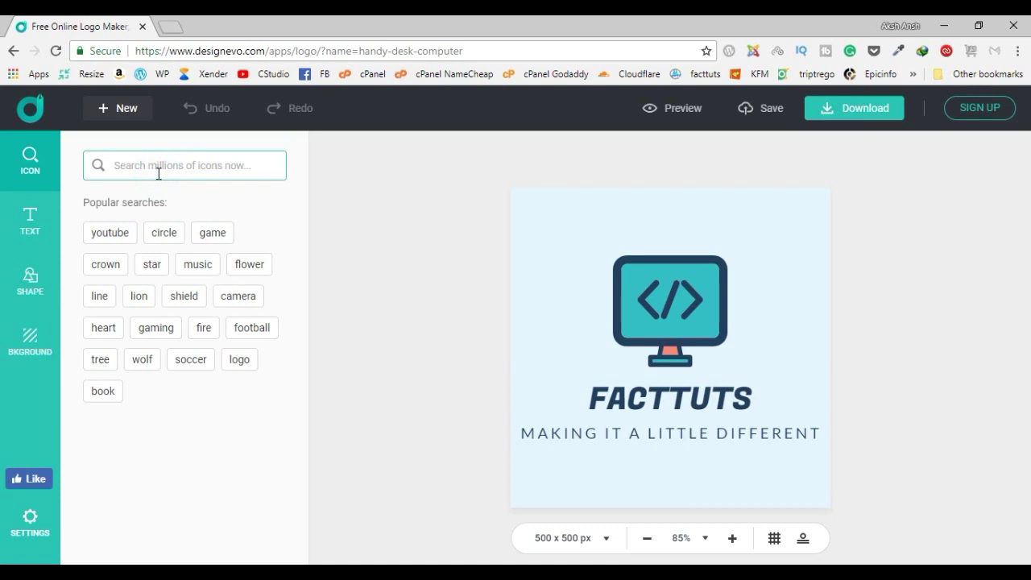
text(coding)
key(Return)
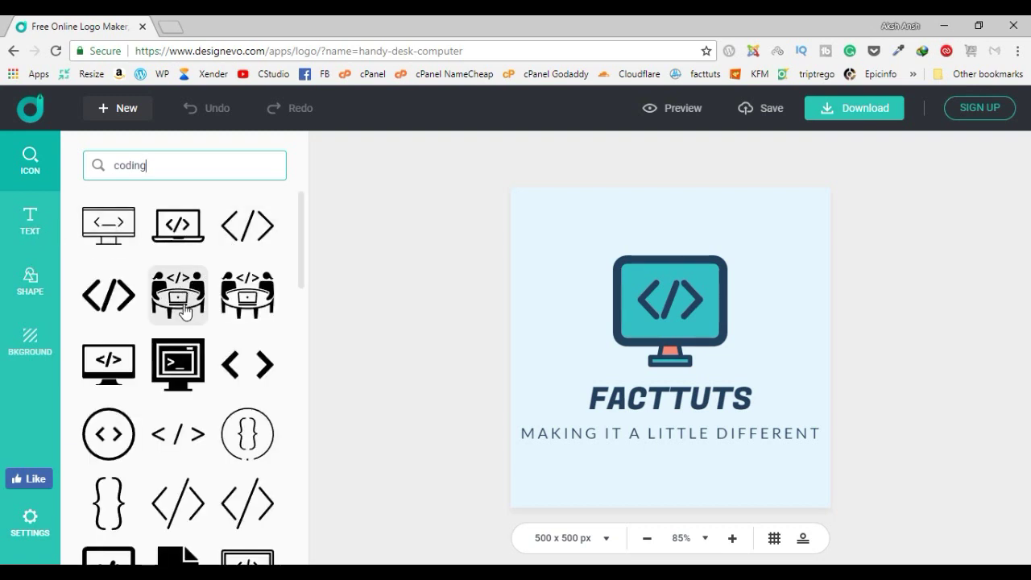
scroll(185, 378, down, 4)
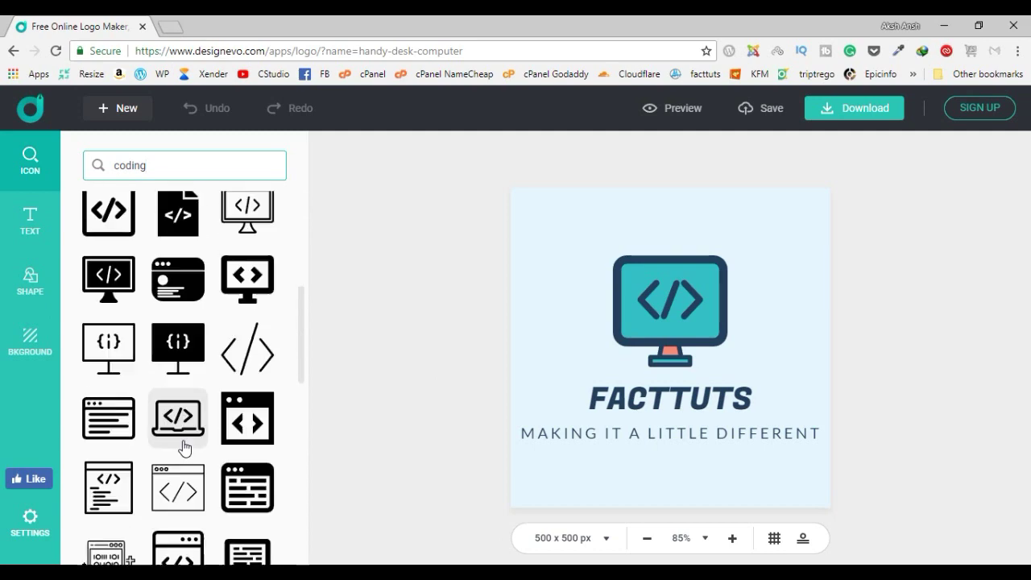
scroll(189, 411, down, 2)
Delete the FACTTUTS name and the slogan text below the monitor icon.
click(25, 223)
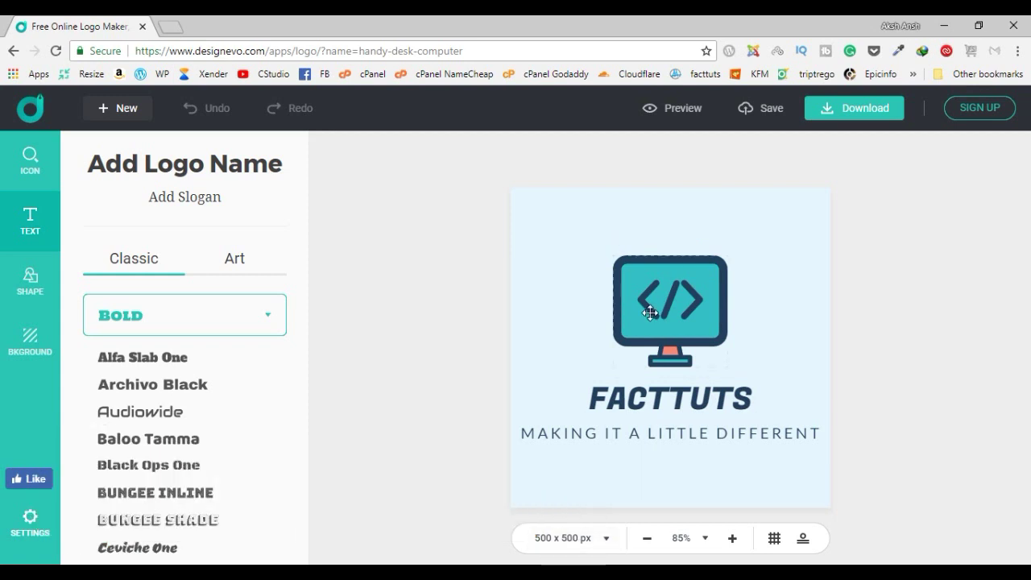
click(645, 404)
key(Delete)
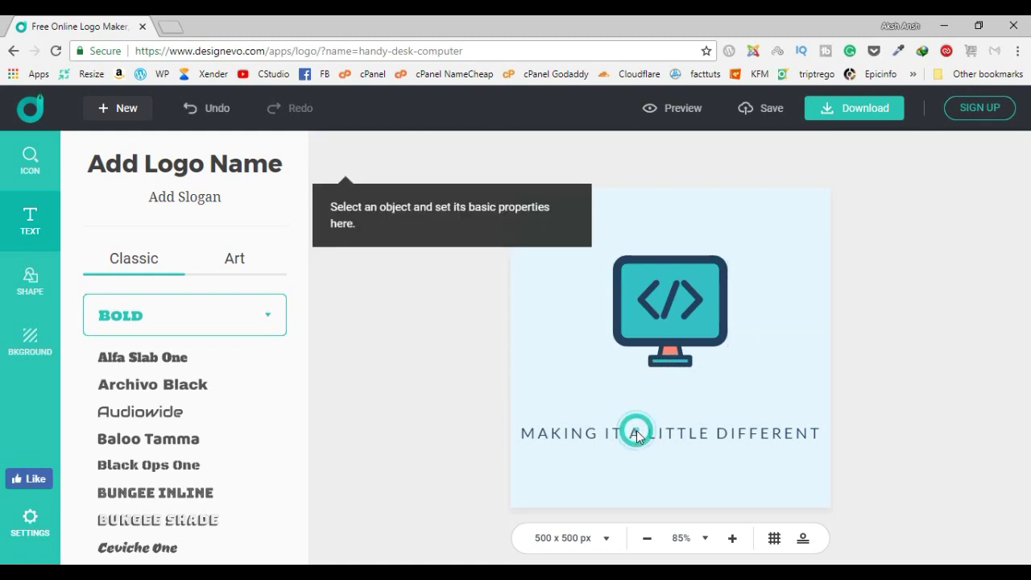
click(635, 432)
key(Delete)
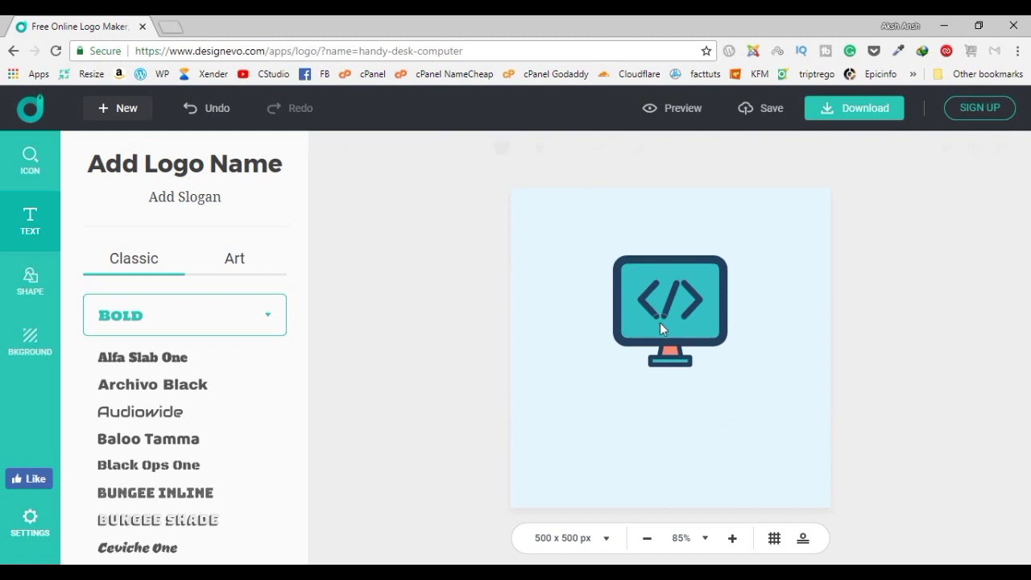
Enlarge the monitor icon to nearly fill the canvas and center it.
click(620, 364)
drag(614, 367, 524, 494)
drag(628, 326, 624, 277)
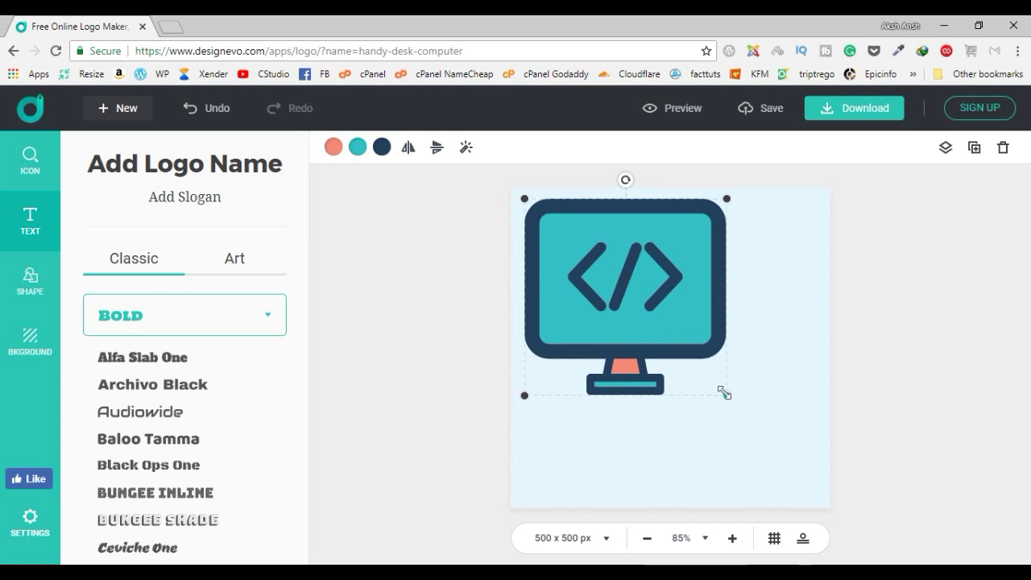
drag(724, 392, 810, 489)
drag(681, 340, 684, 346)
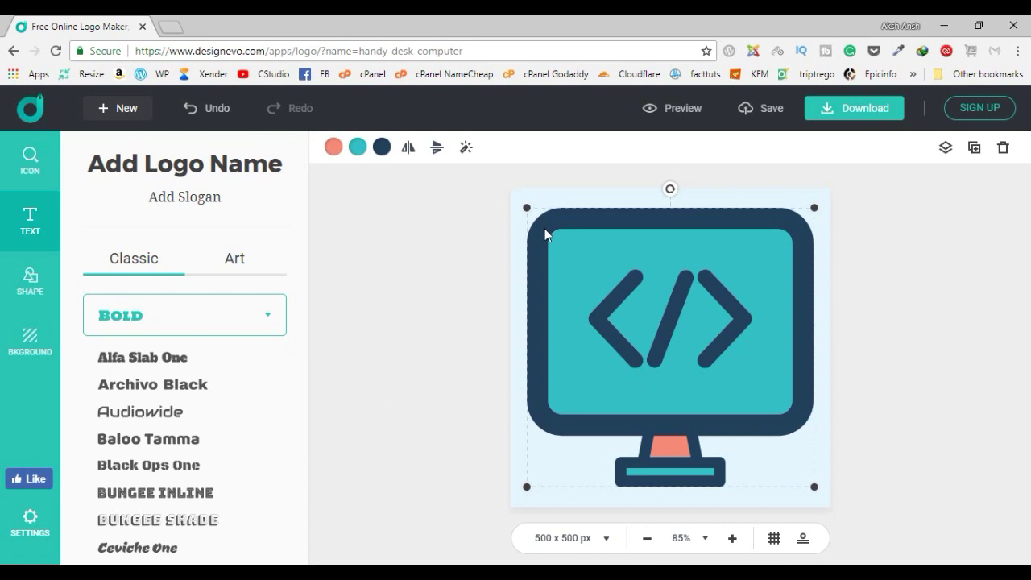
Recolor the monitor's screen light blue and the neck of its stand teal.
click(358, 147)
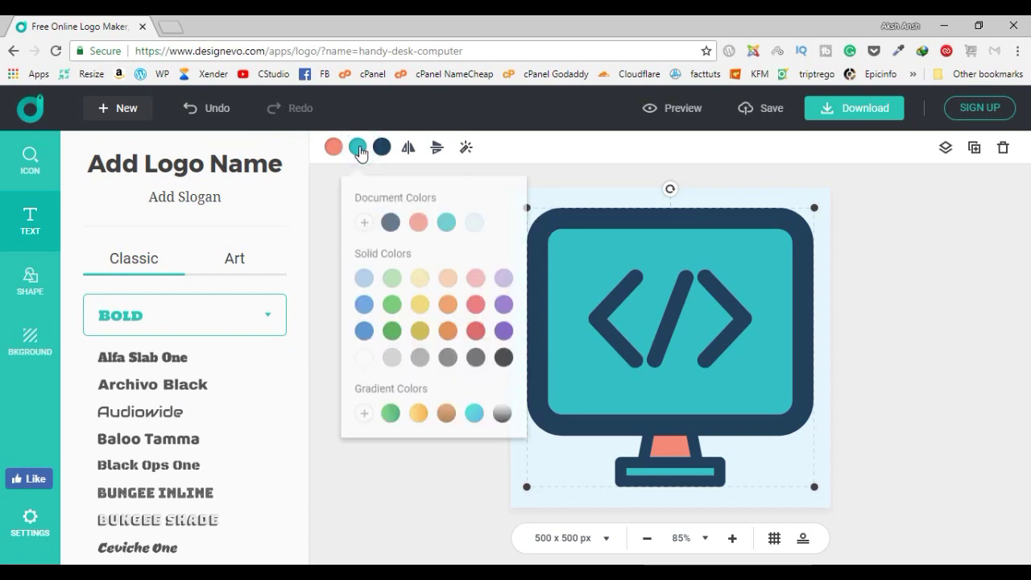
click(470, 214)
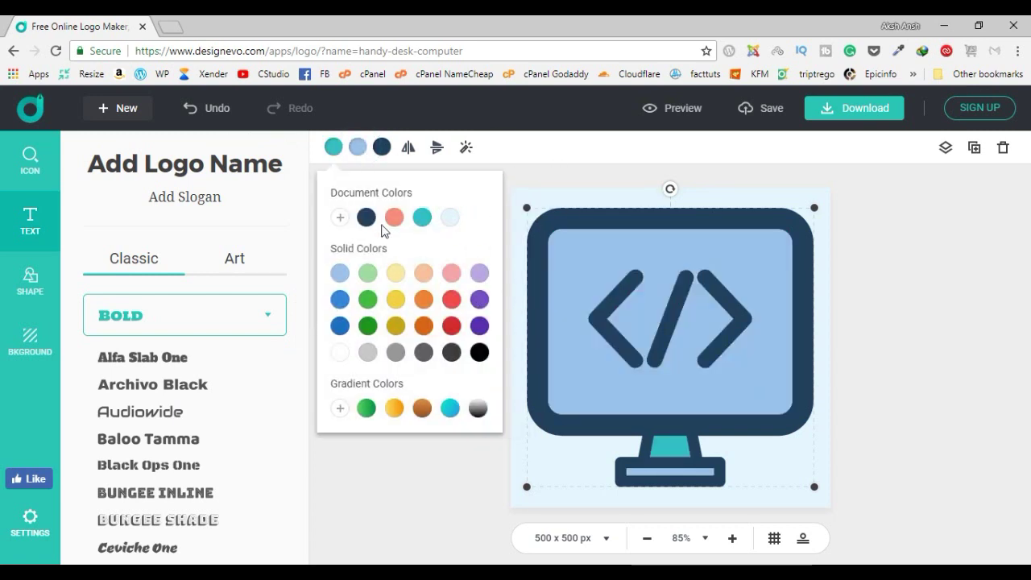
Try the coral document color on the monitor's dark outline and code symbol.
click(505, 230)
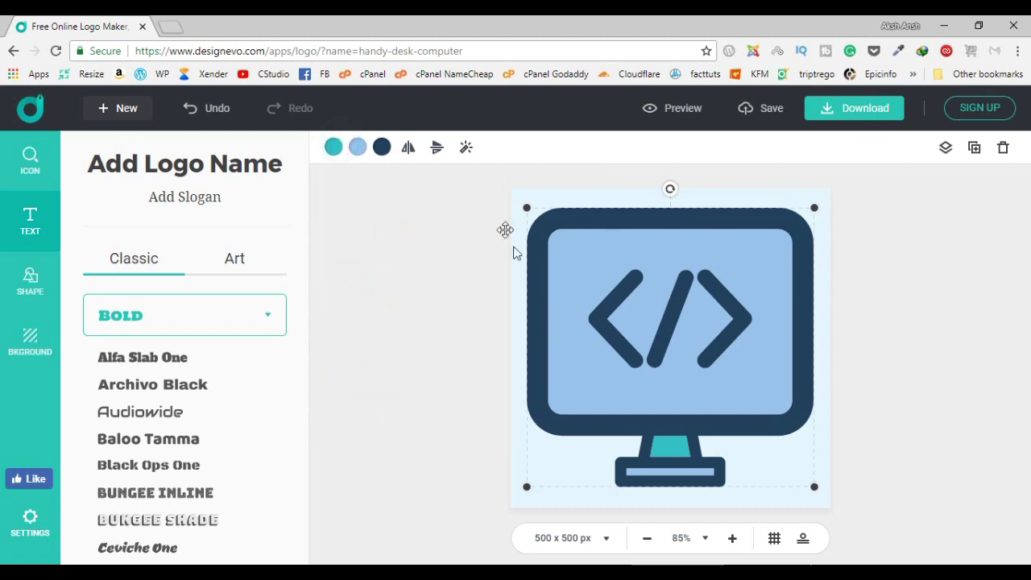
click(381, 148)
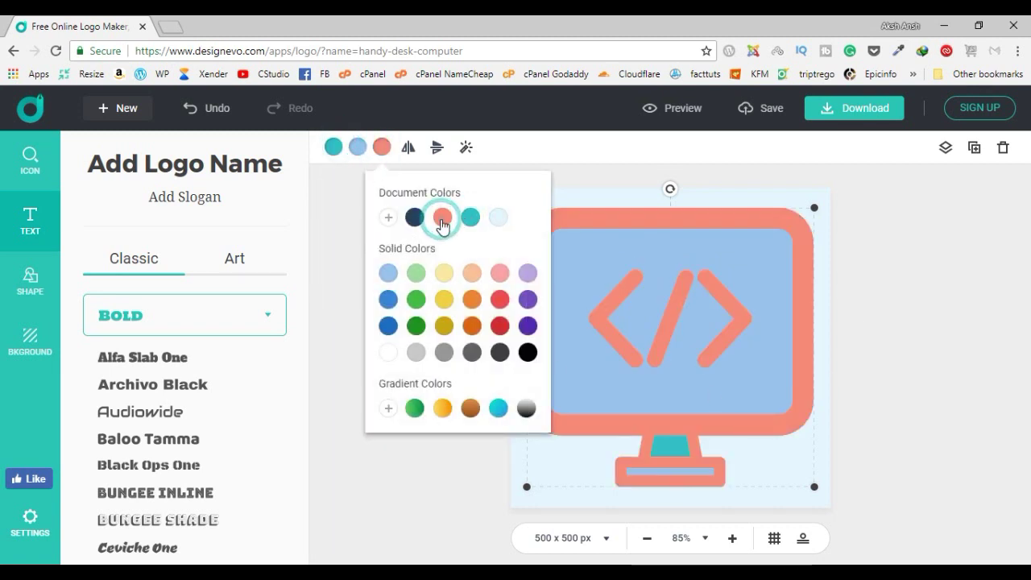
click(382, 148)
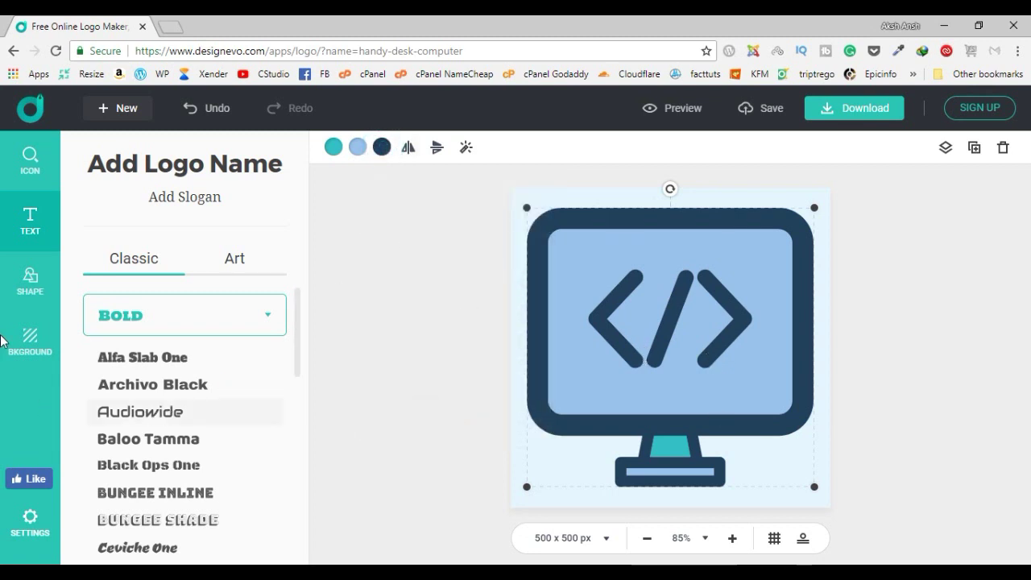
Look through the Badge designs in the shape library.
click(30, 291)
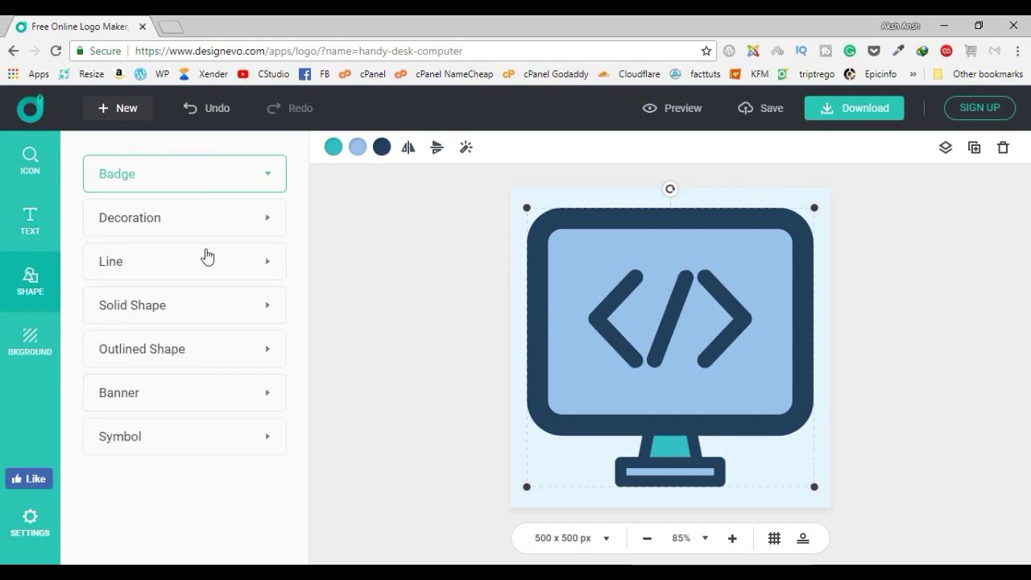
click(238, 178)
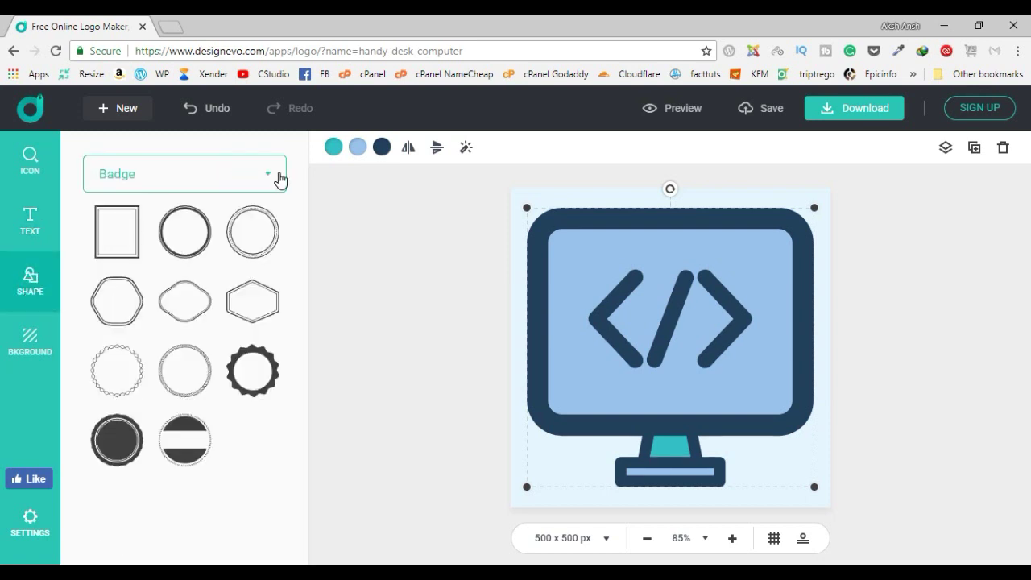
click(121, 244)
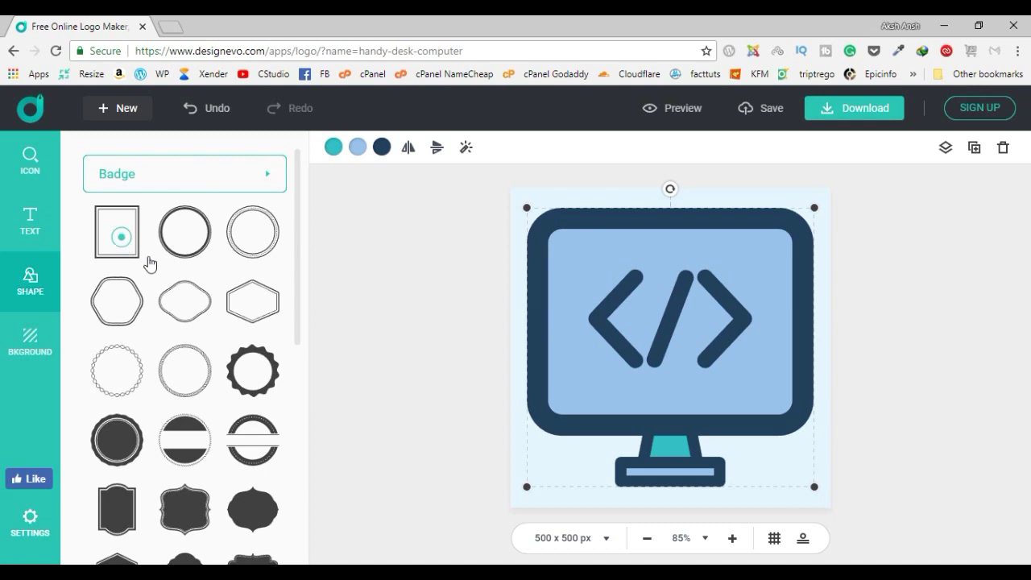
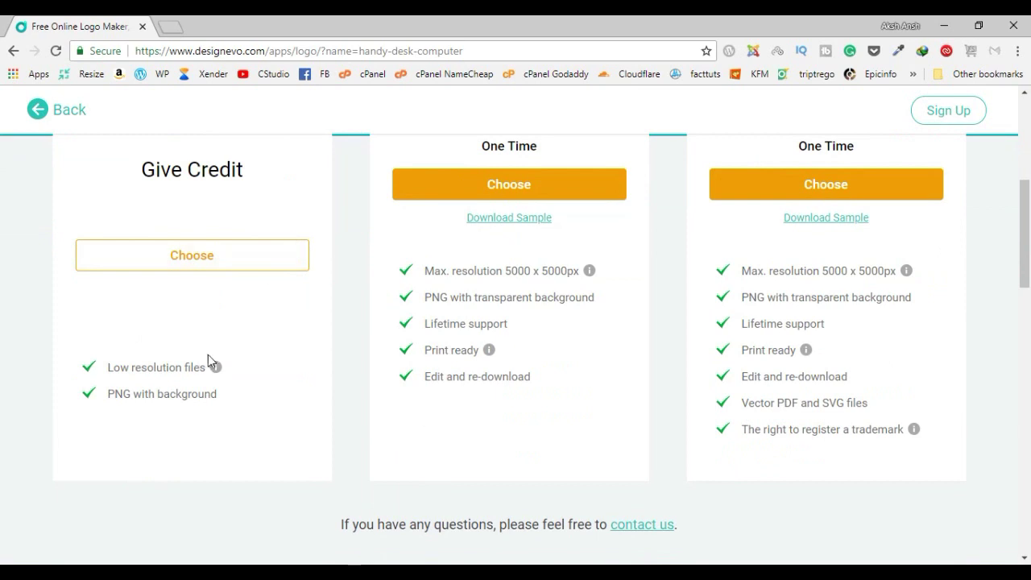
Check the file resolution offered by the free Give Credit plan, and return to the logo editor.
mouse_move(214, 369)
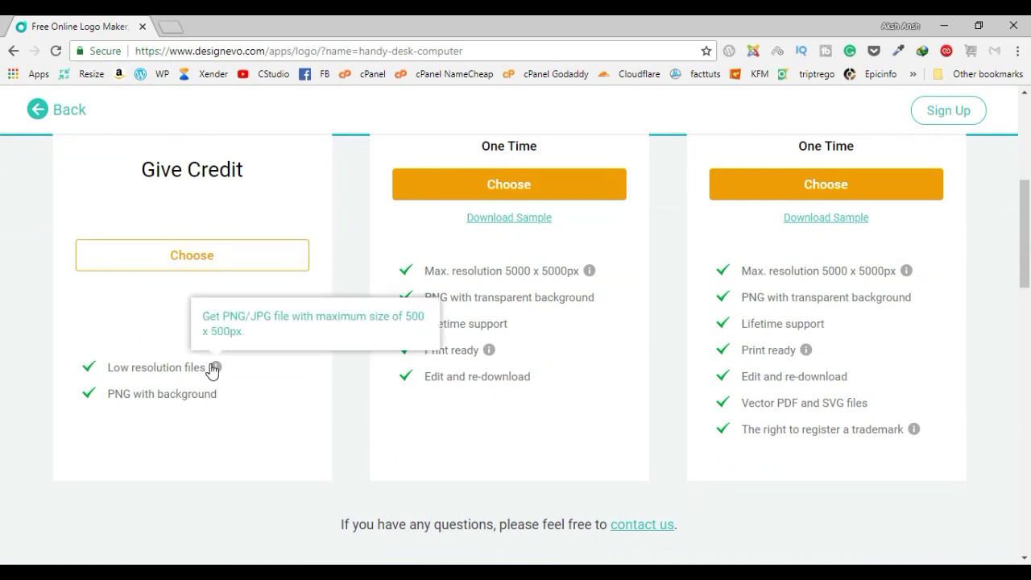
scroll(209, 266, up, 2)
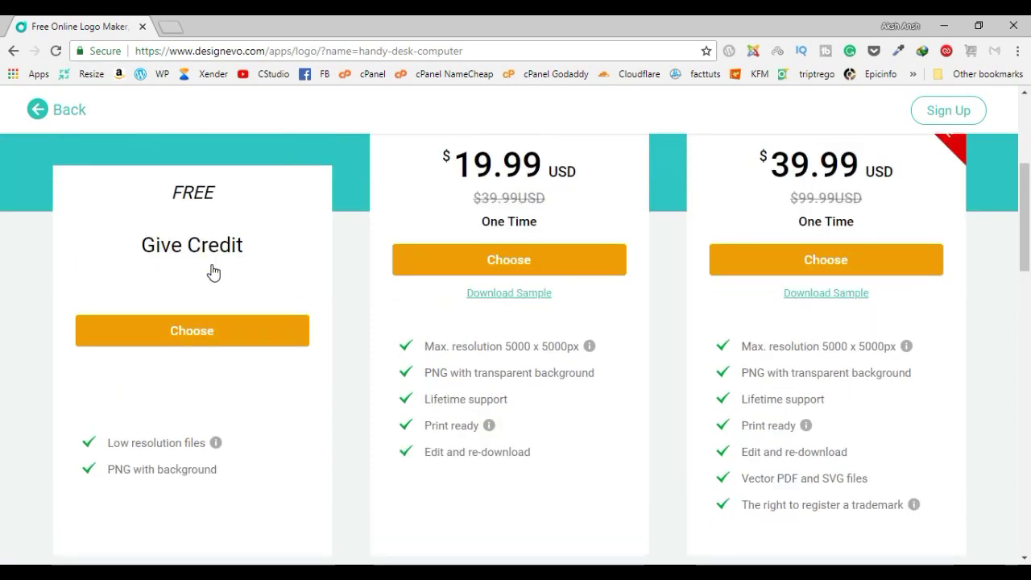
click(30, 115)
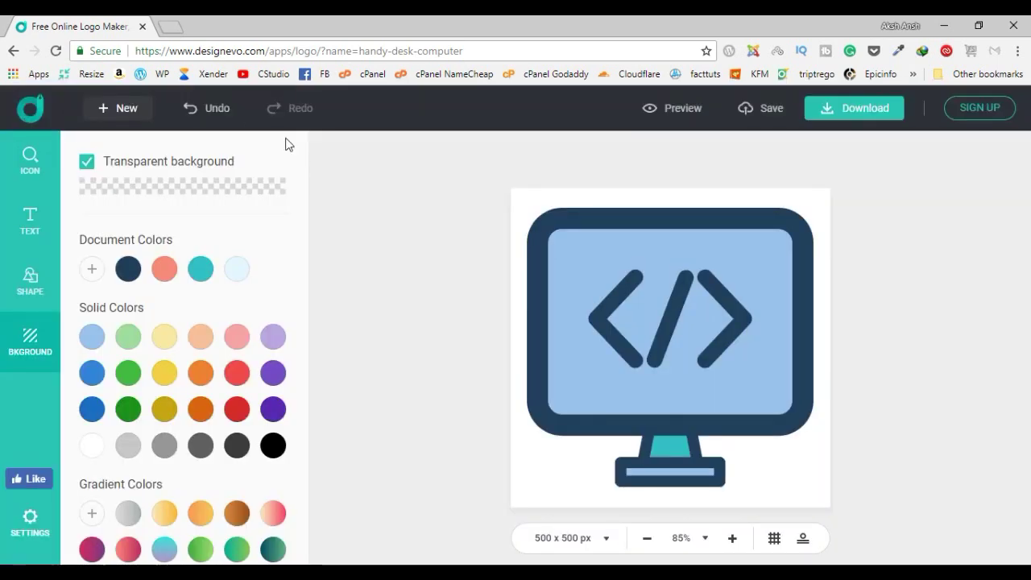
click(175, 24)
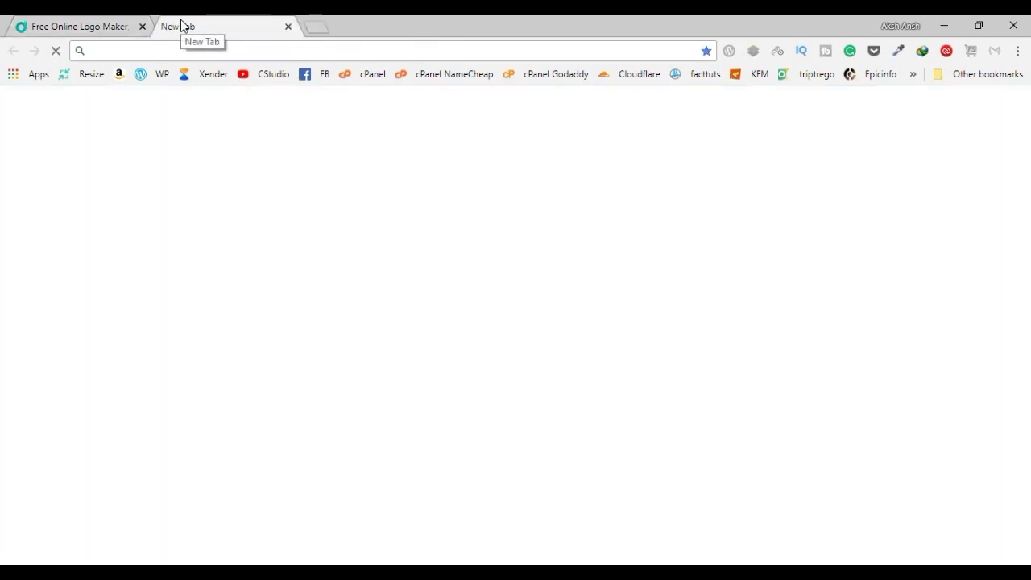
click(288, 25)
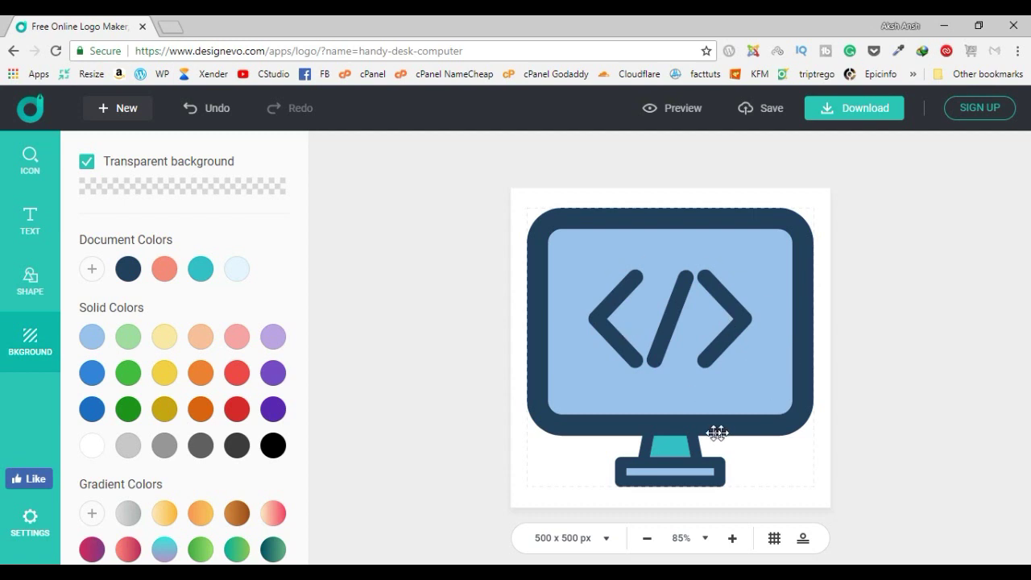
Download the logo under the free Give Credit option, copying the credit code and agreeing to the terms.
click(852, 108)
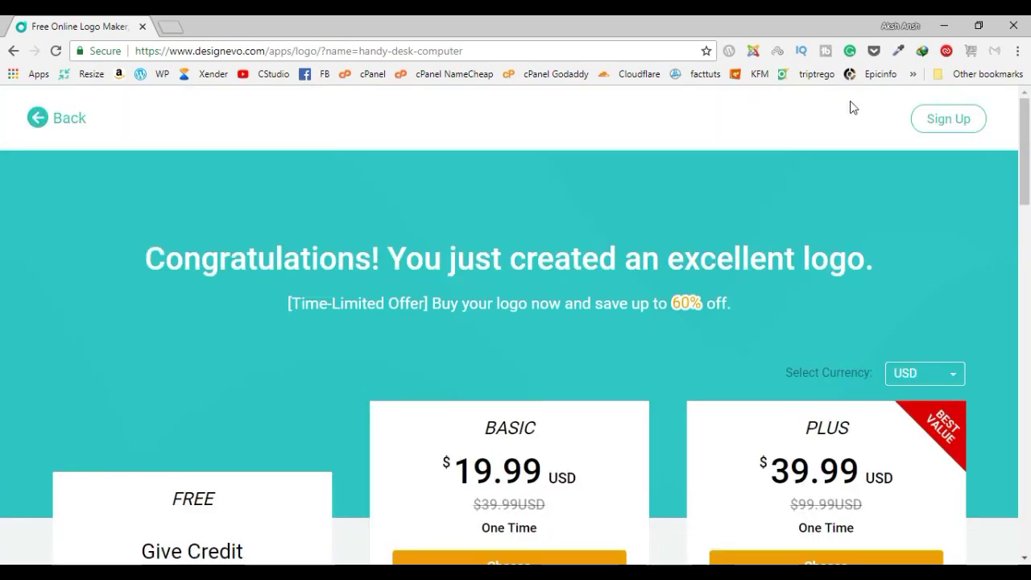
scroll(690, 327, down, 4)
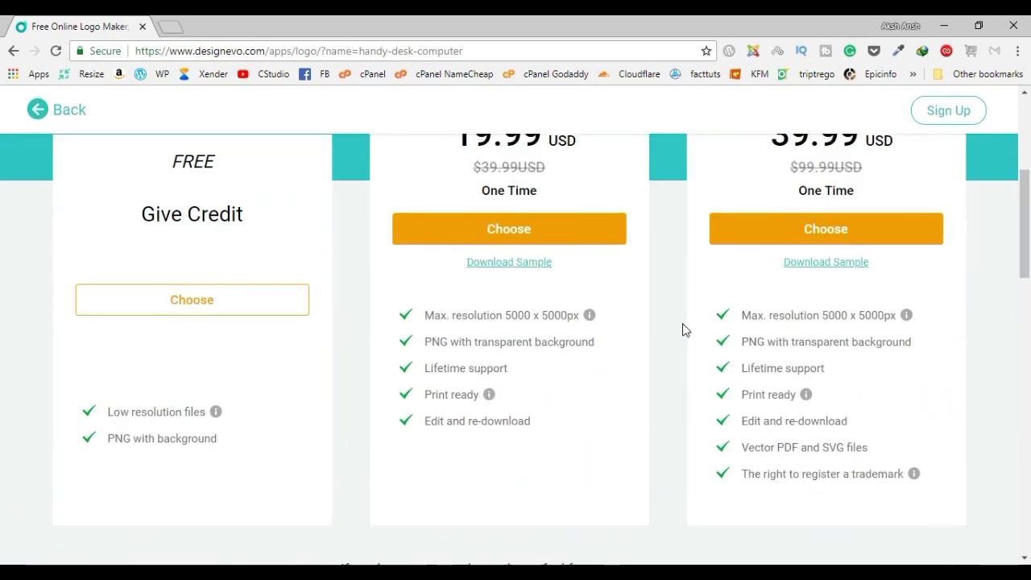
scroll(682, 329, down, 2)
scroll(153, 251, up, 2)
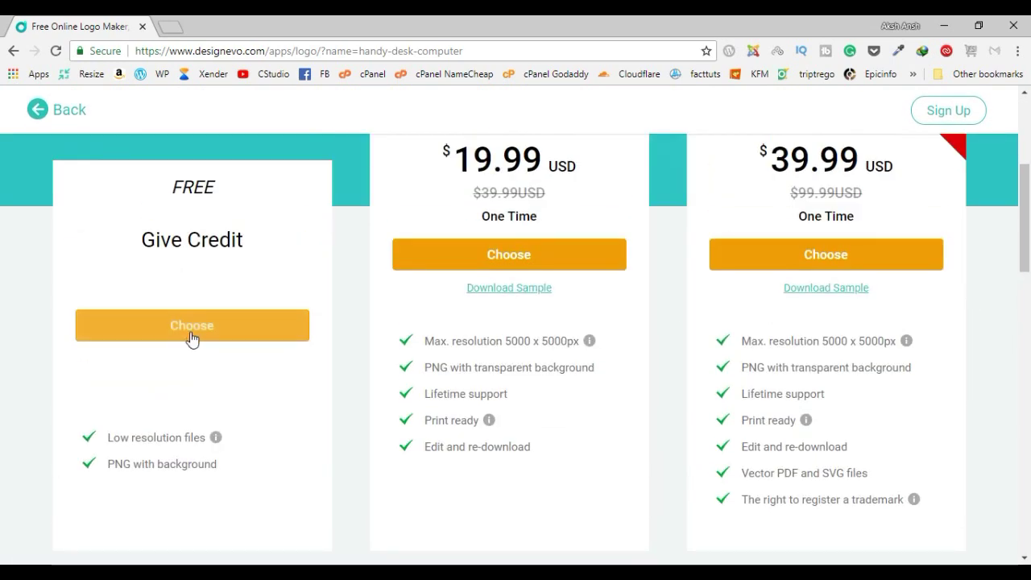
click(192, 336)
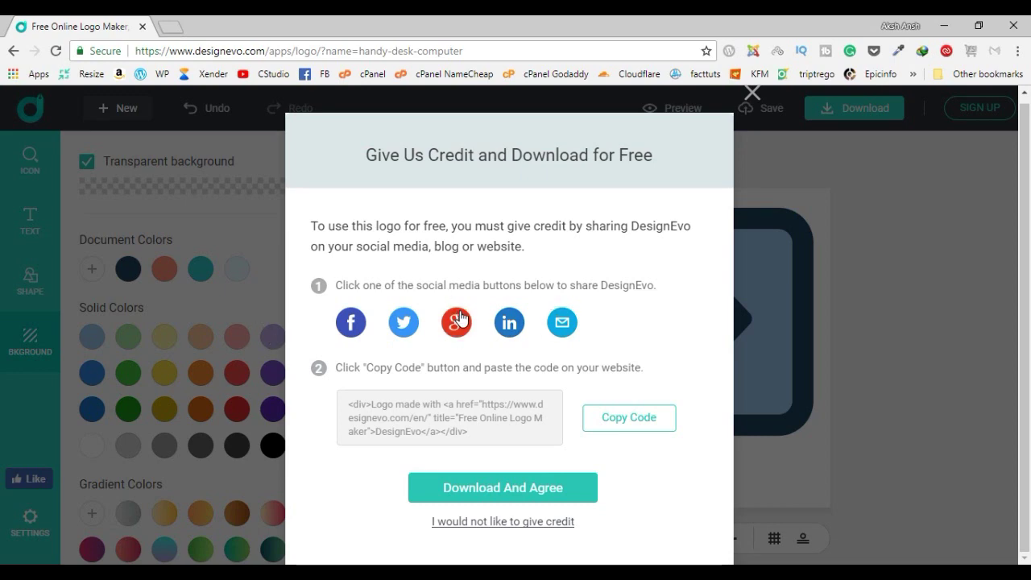
click(618, 432)
click(501, 491)
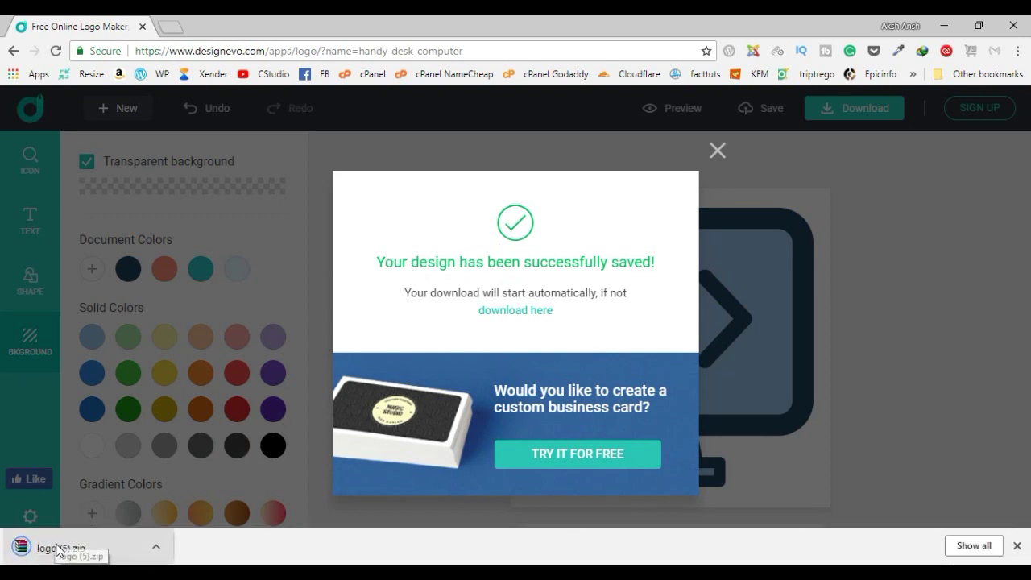
Open the downloaded logo (5).zip archive and select logo.png inside its logo folder.
click(86, 551)
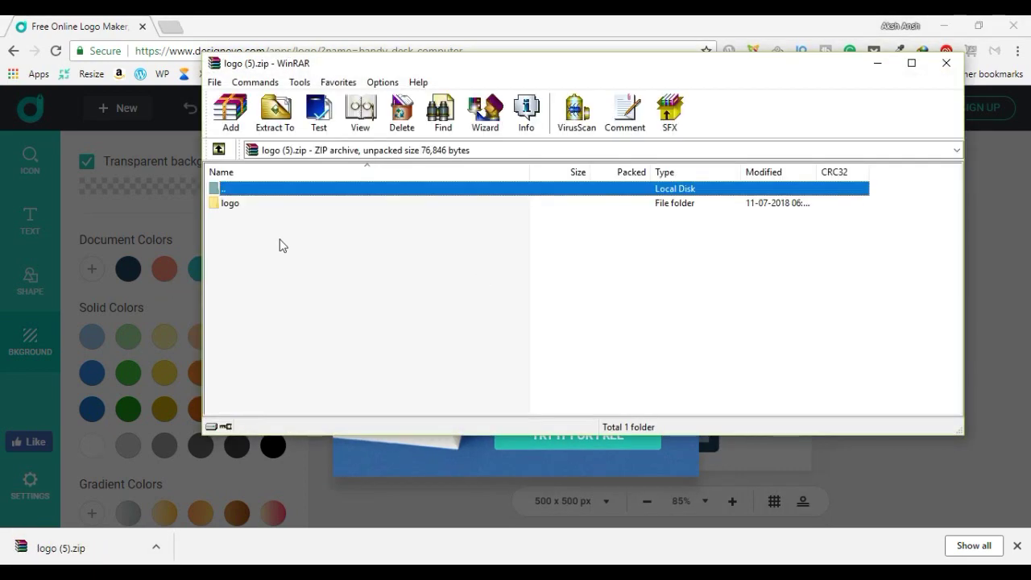
double_click(234, 204)
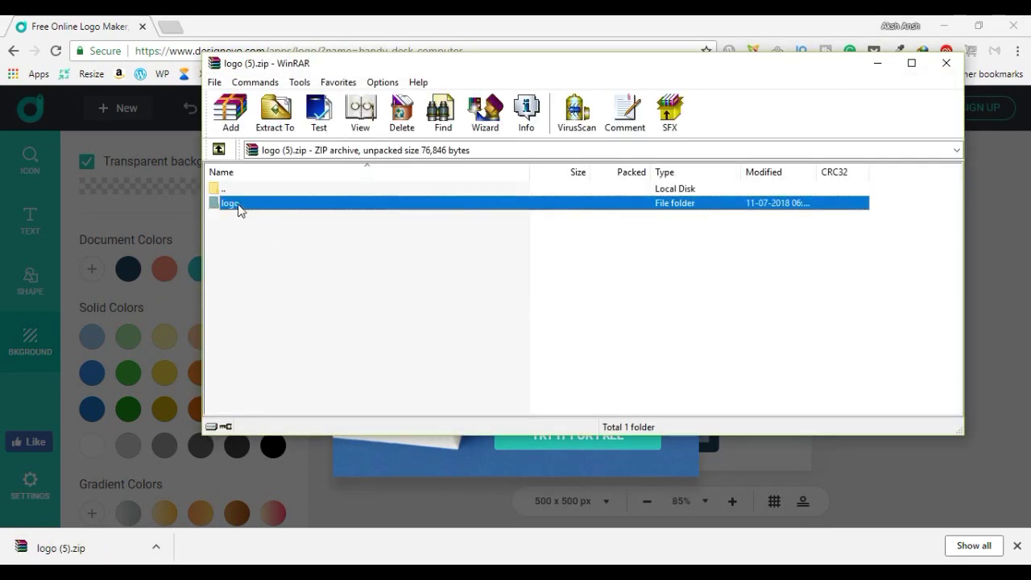
click(247, 219)
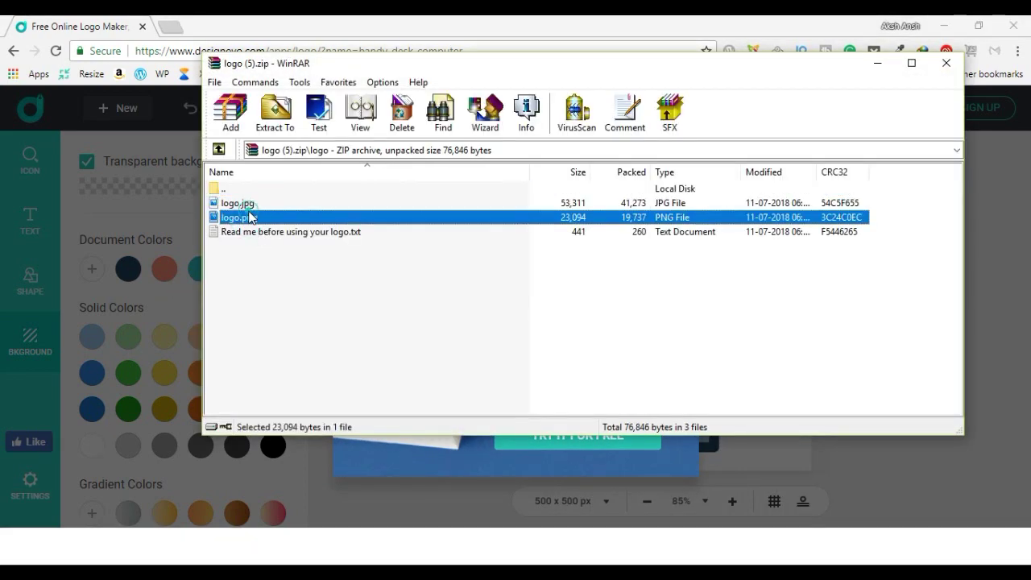